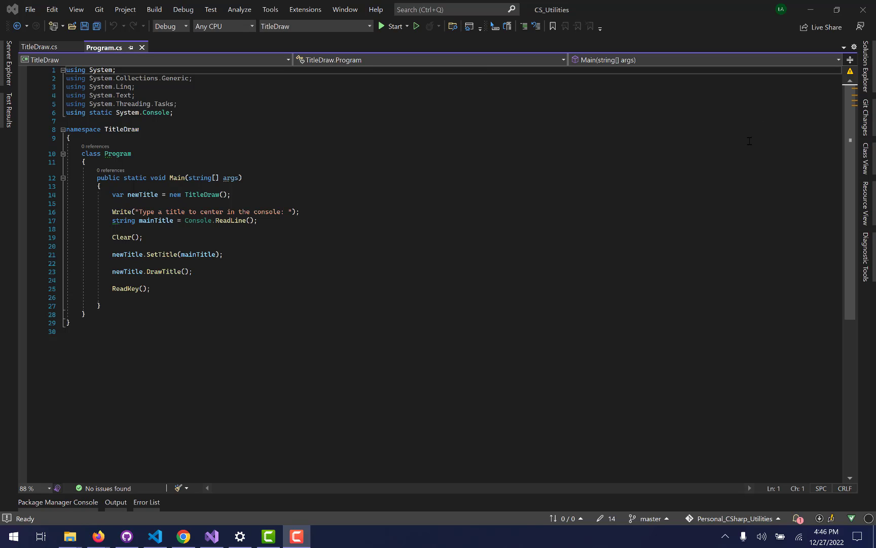
Glance at the solution's project list, then run TitleDraw, enter a title and exit
click(868, 58)
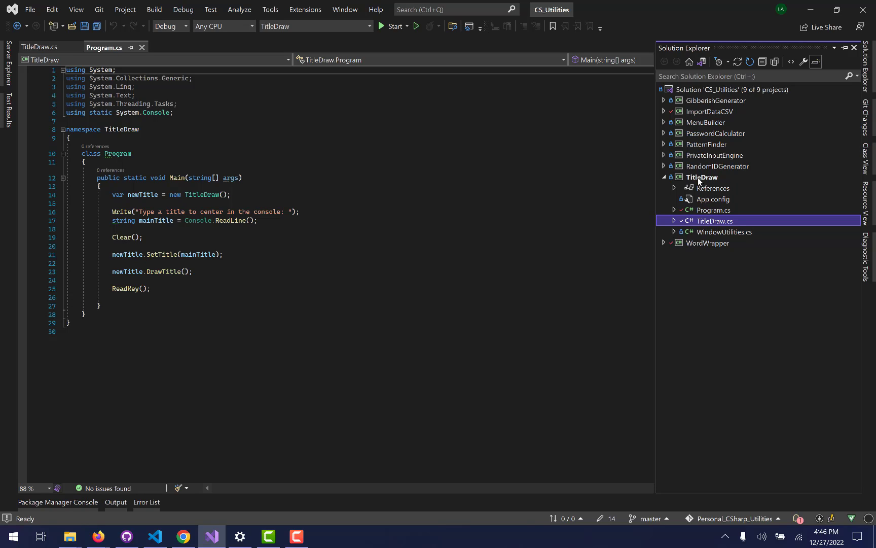
click(601, 199)
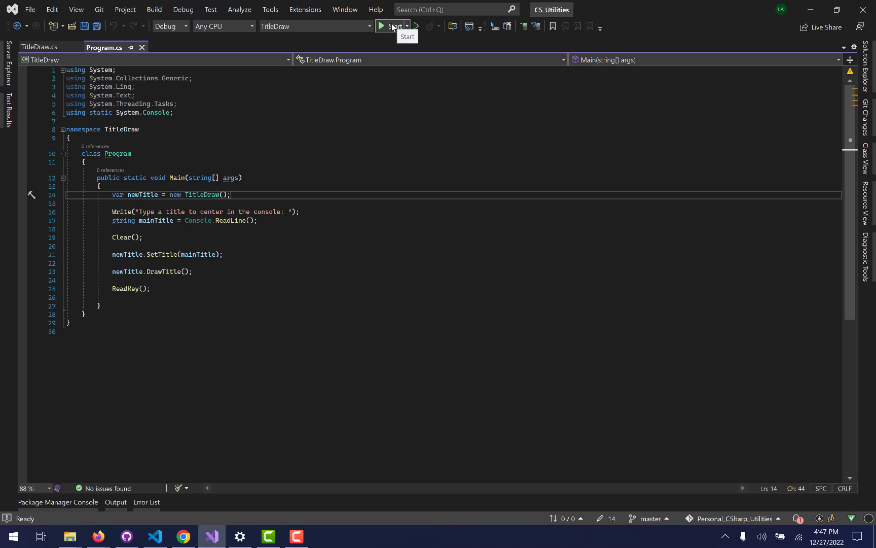
click(392, 26)
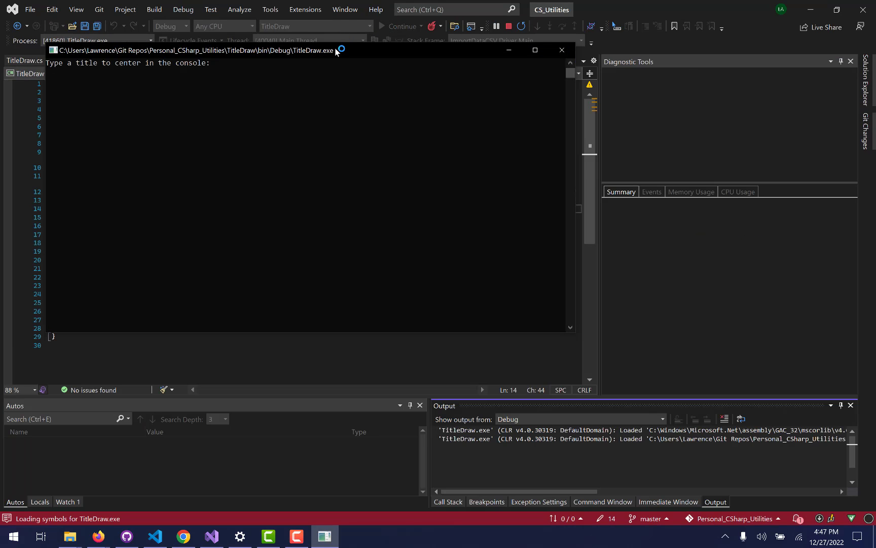
drag(336, 51, 465, 133)
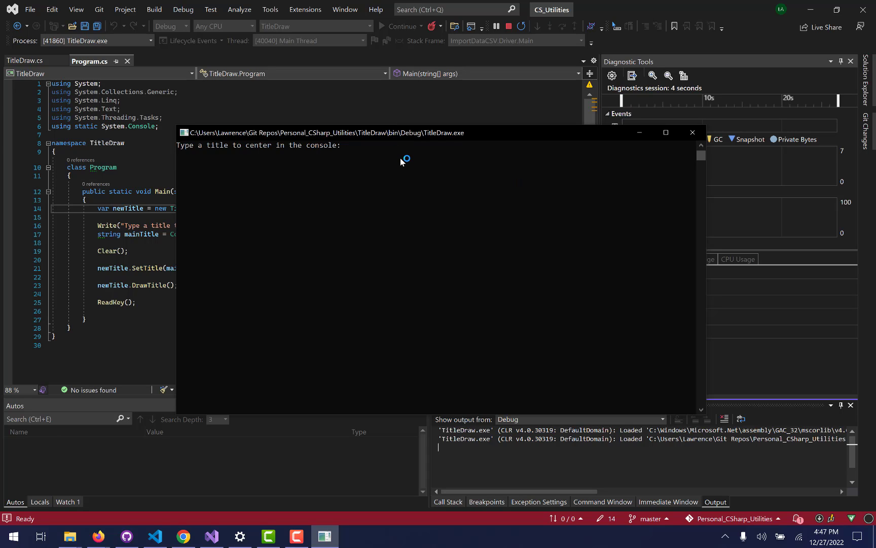
text(This)
text( is my new title!)
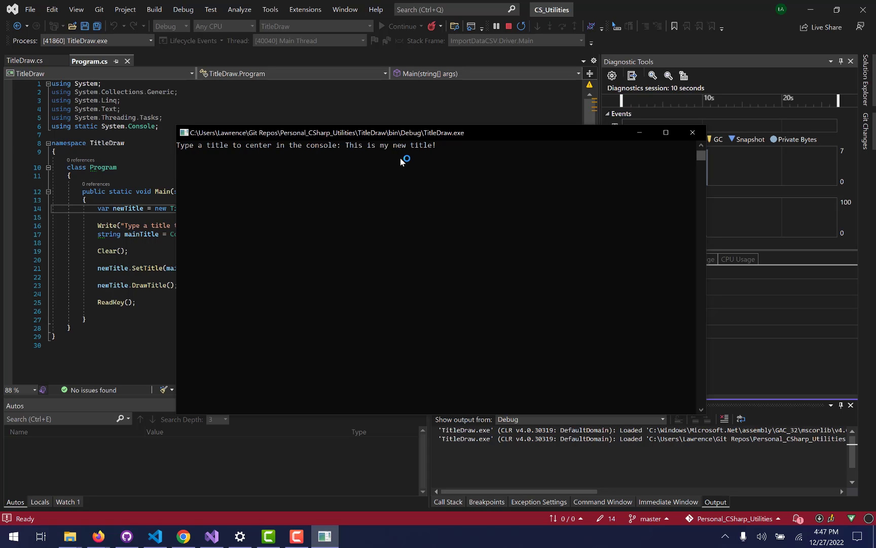
key(Return)
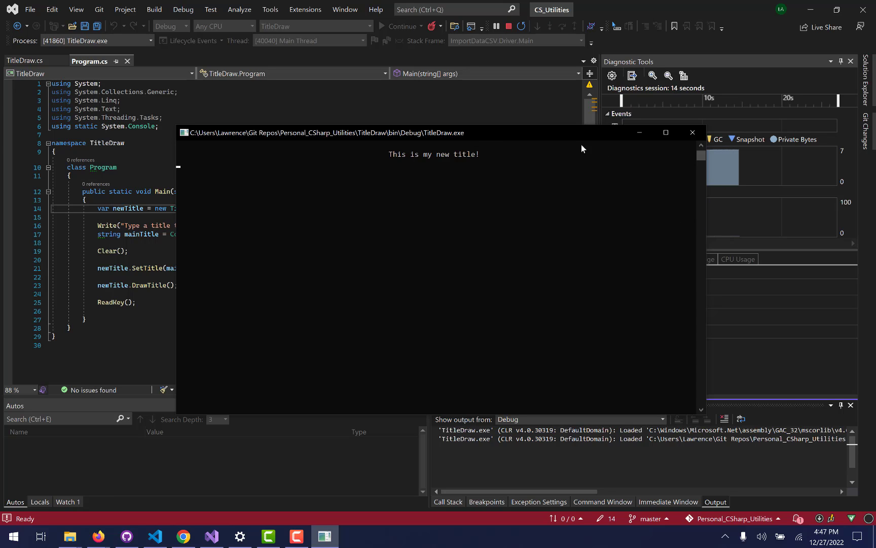
mouse_move(549, 128)
mouse_down()
mouse_move(490, 101)
mouse_move(528, 104)
mouse_up()
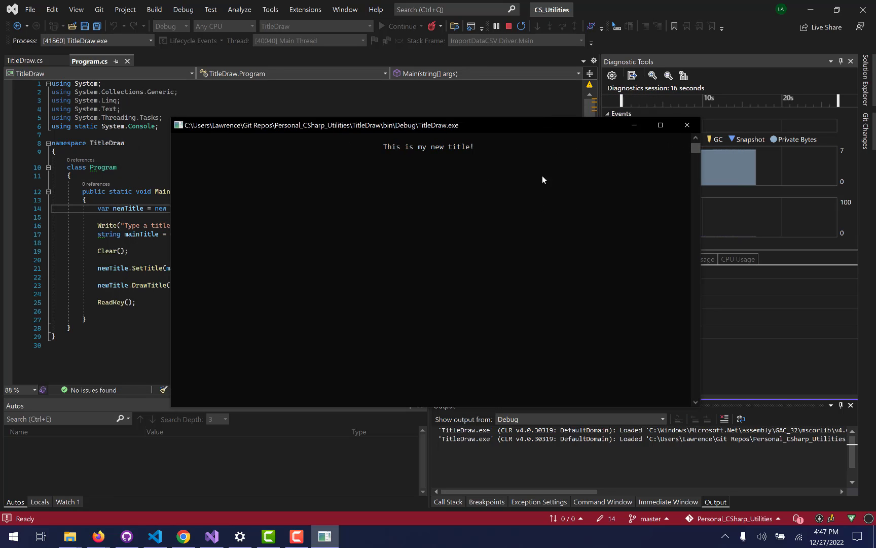
mouse_move(698, 201)
mouse_down()
mouse_move(534, 200)
mouse_move(693, 199)
mouse_up()
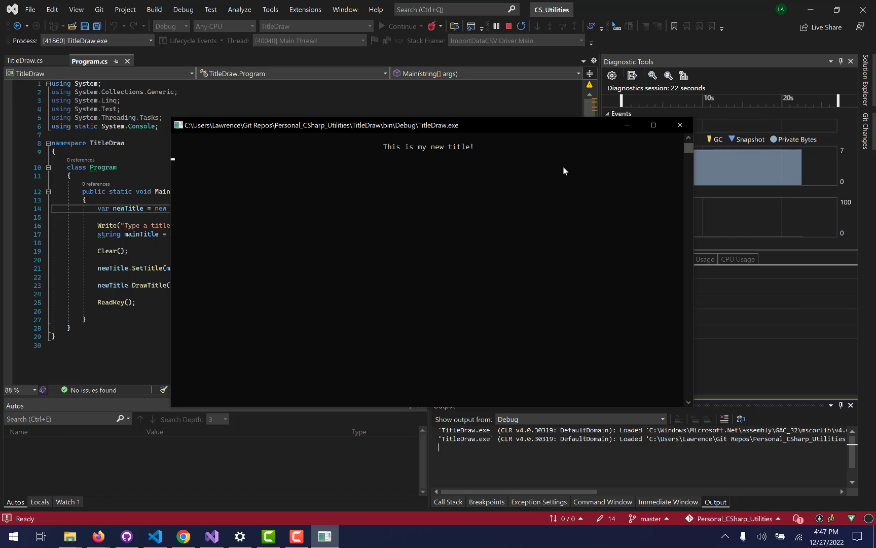
key(Return)
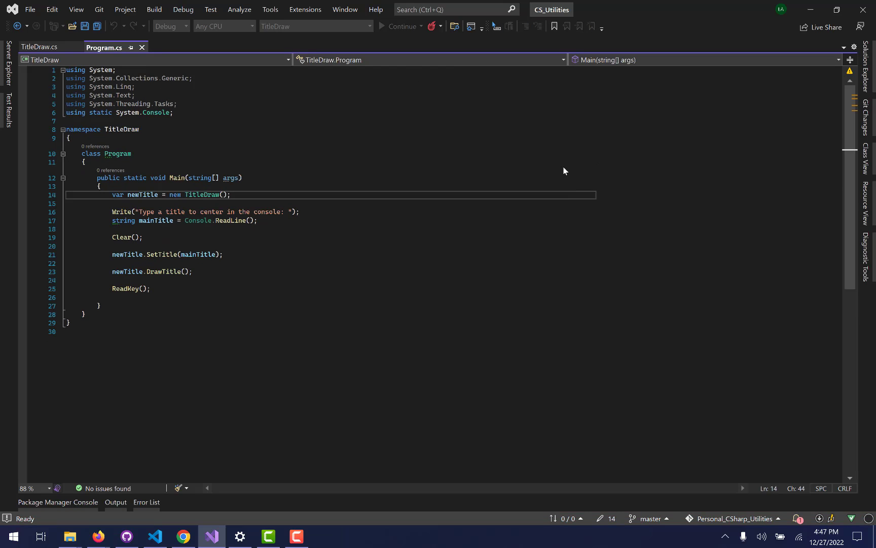
Inspect TitleDraw.cs's DrawTitle centering logic, highlighting GetConsoleWindowWidth and _titleWidth
click(39, 47)
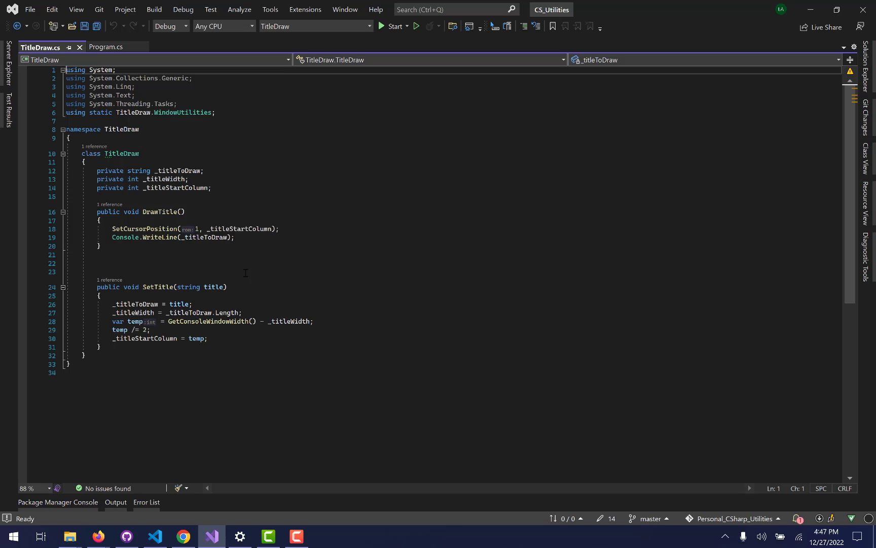
click(145, 229)
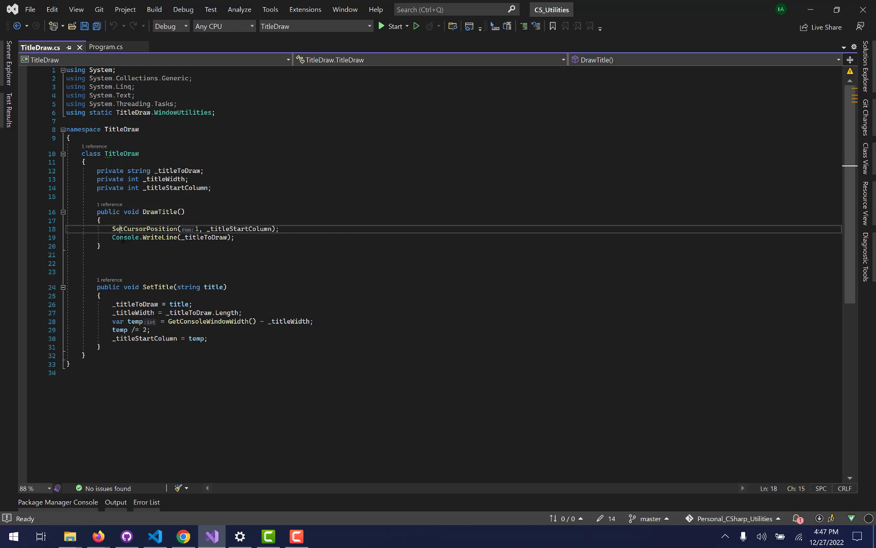
key(Up)
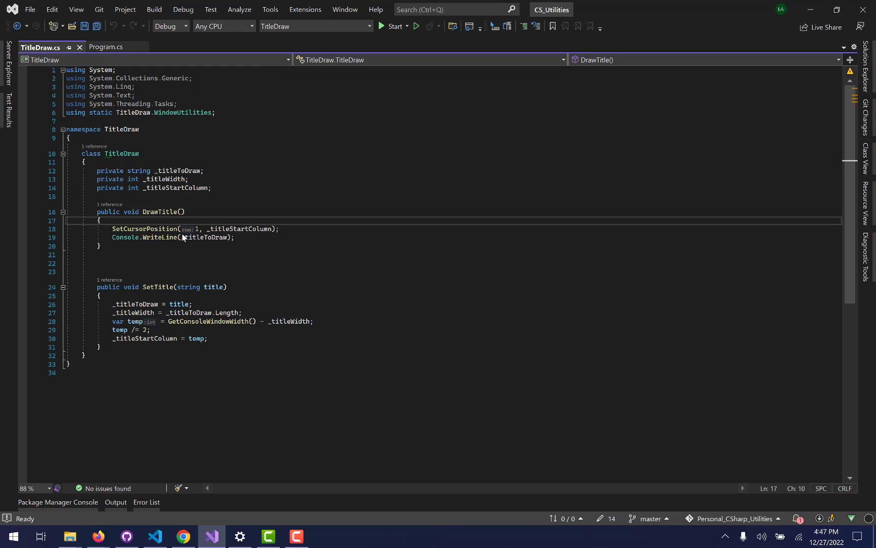
double_click(173, 321)
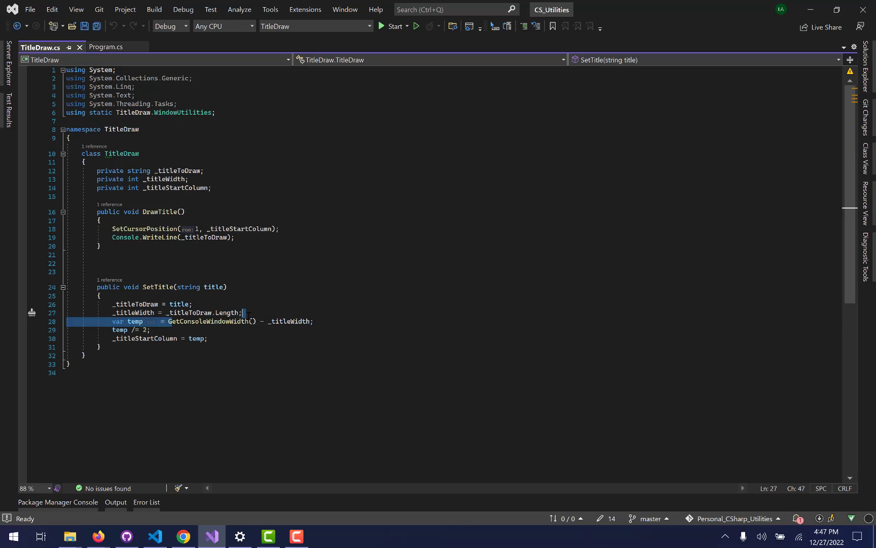
double_click(290, 321)
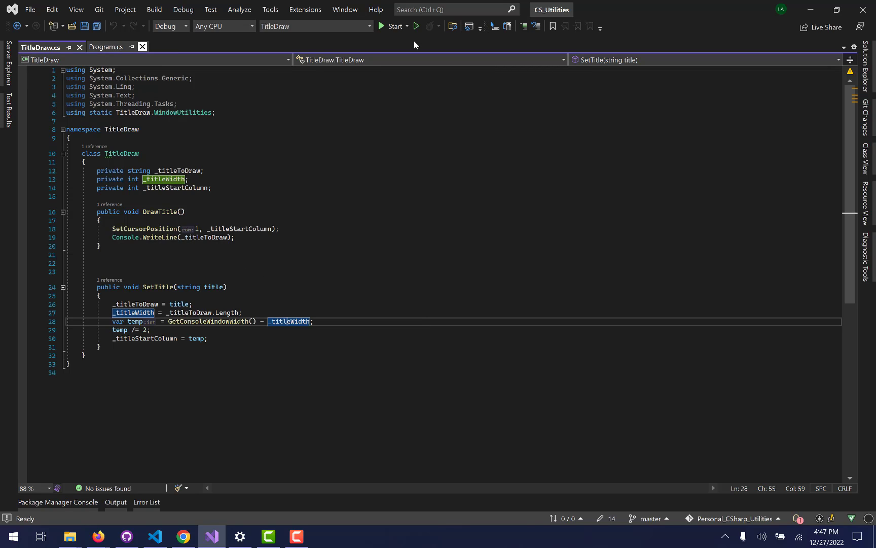
Run the program again, enter 'Title', see it centered and exit
click(390, 27)
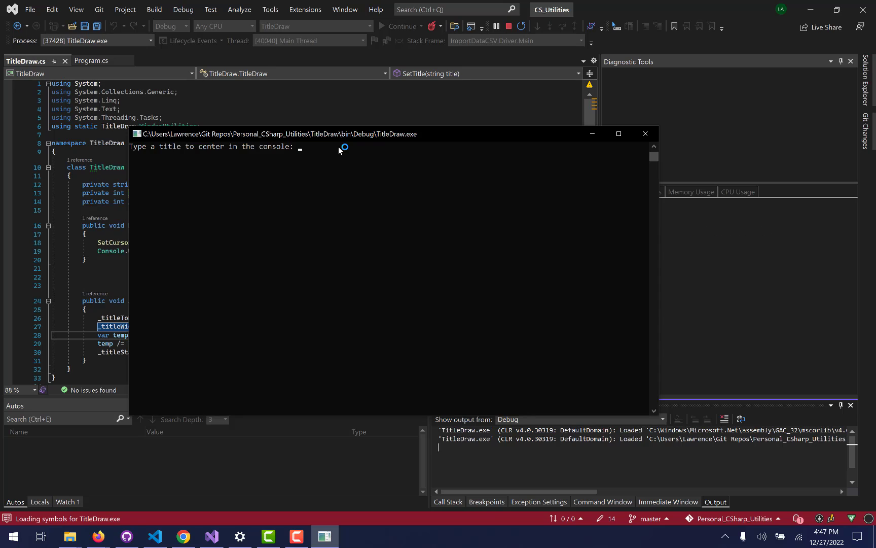
text(Title)
key(Return)
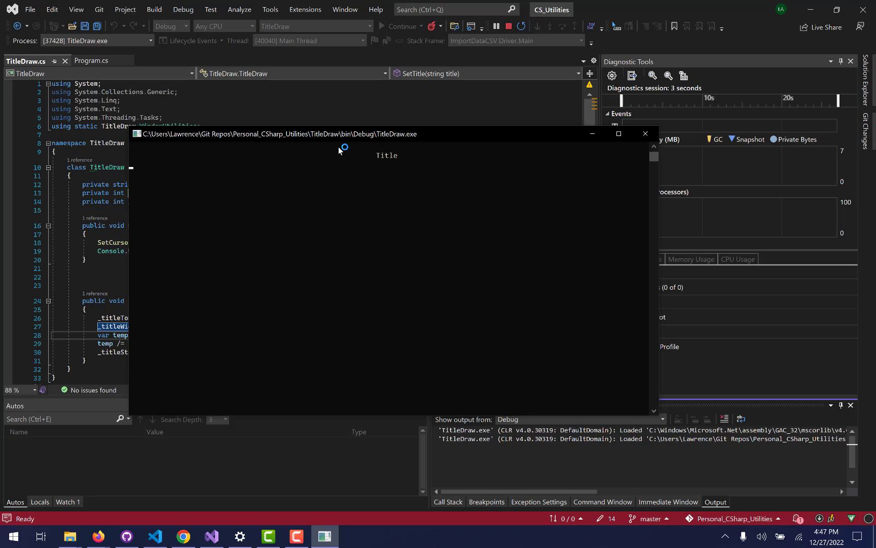
key(Return)
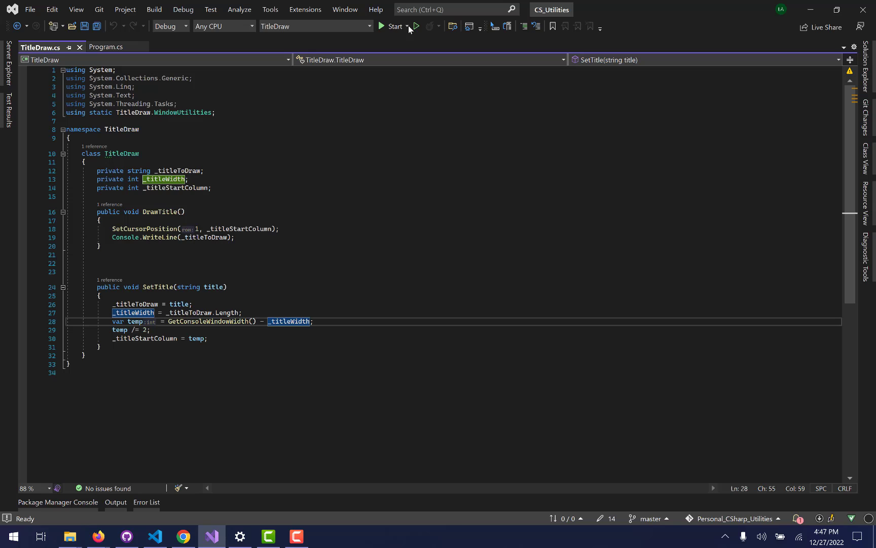
click(396, 26)
text(Th)
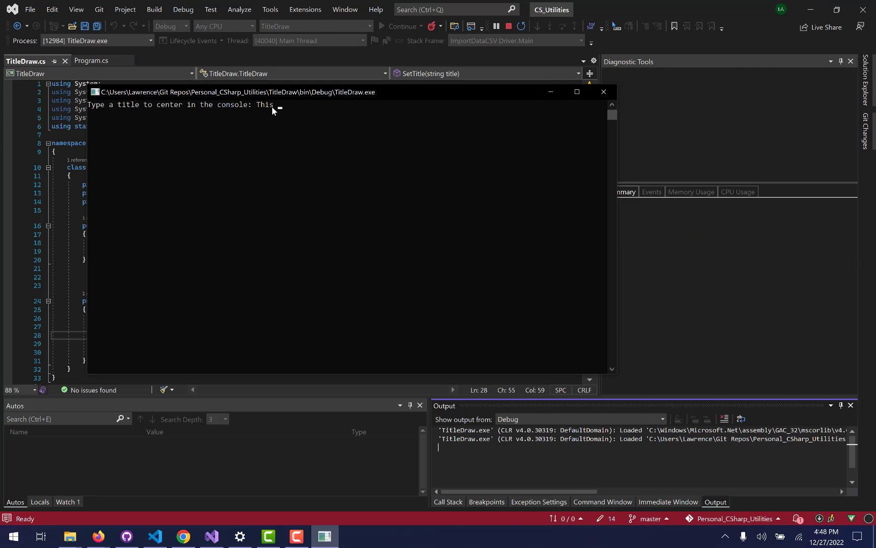
text(is a much l)
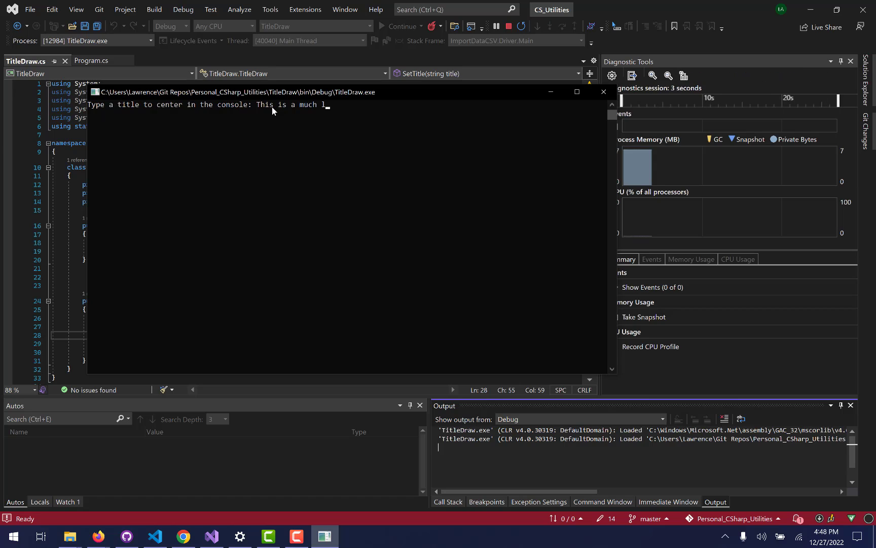
text(onger title to s)
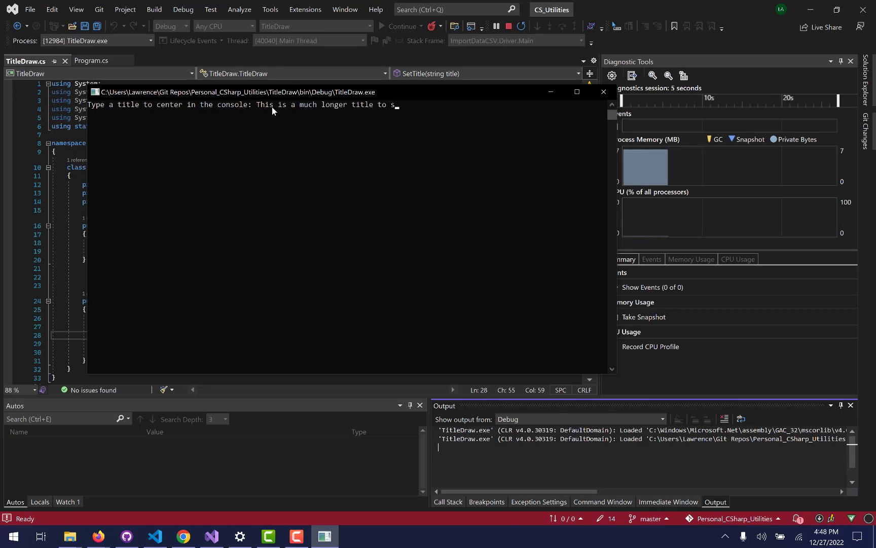
key(BackSpace)
text(display in the cent)
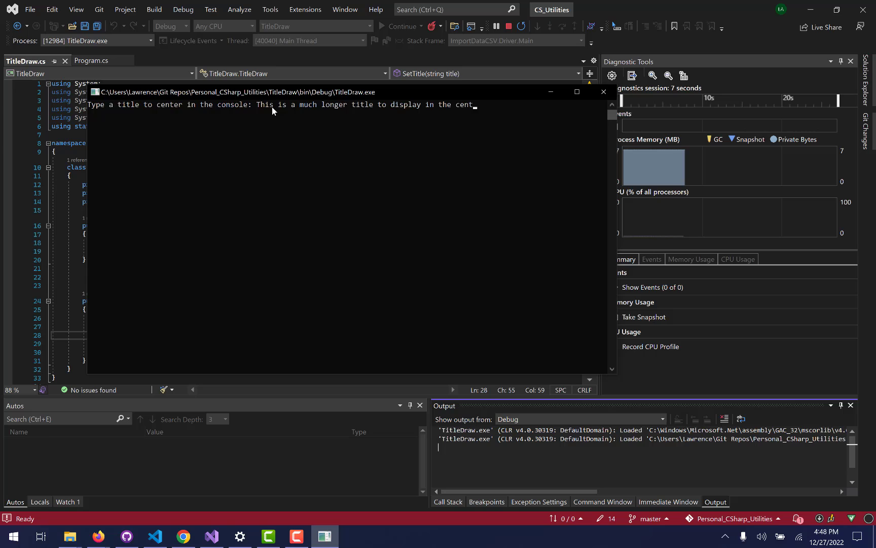
text(er of the console)
key(Return)
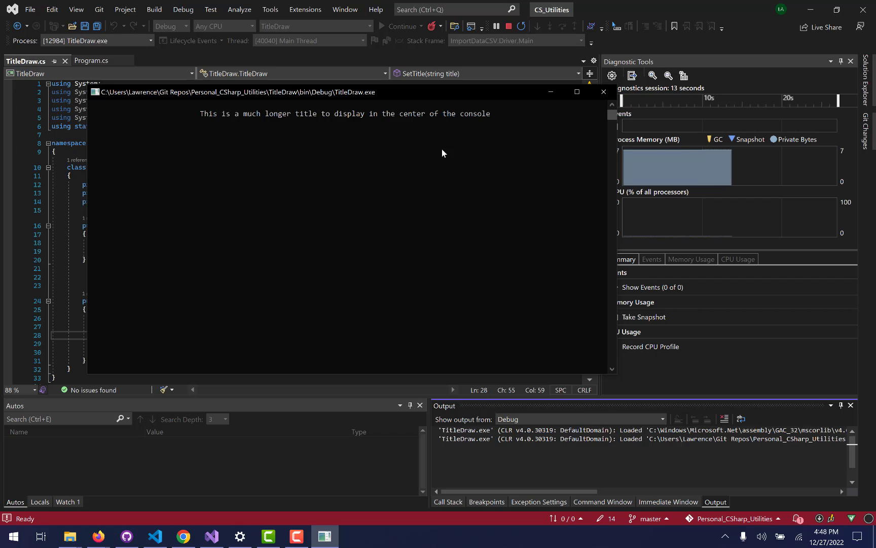
key(Return)
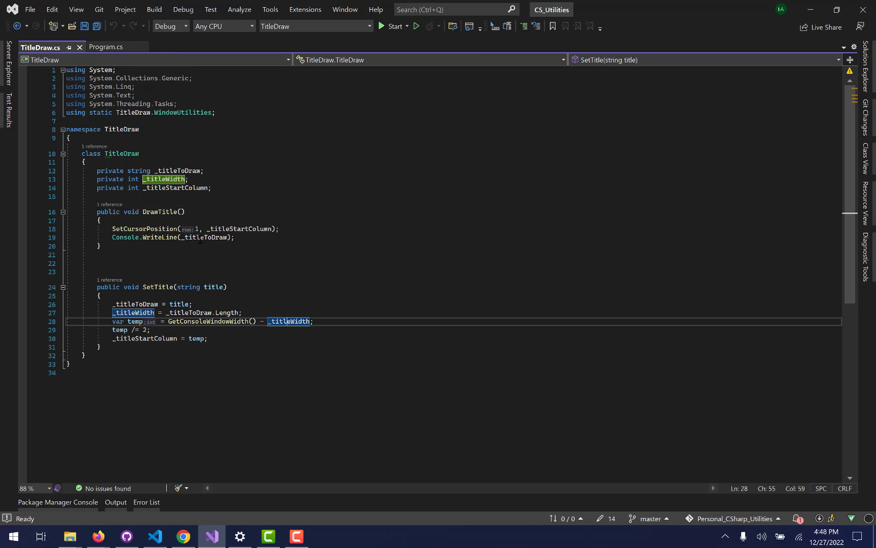
Show Program.cs with Solution Explorer open and the MenuBuilder project selected
click(110, 49)
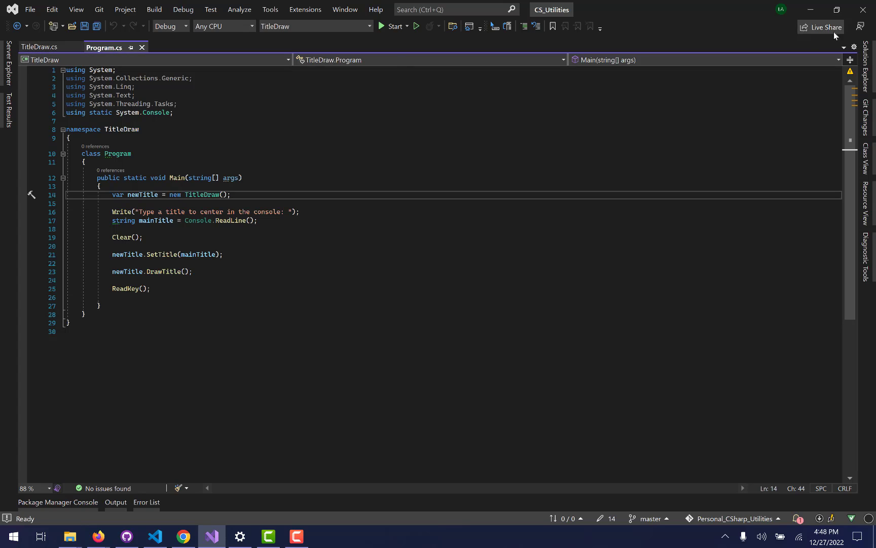
click(865, 65)
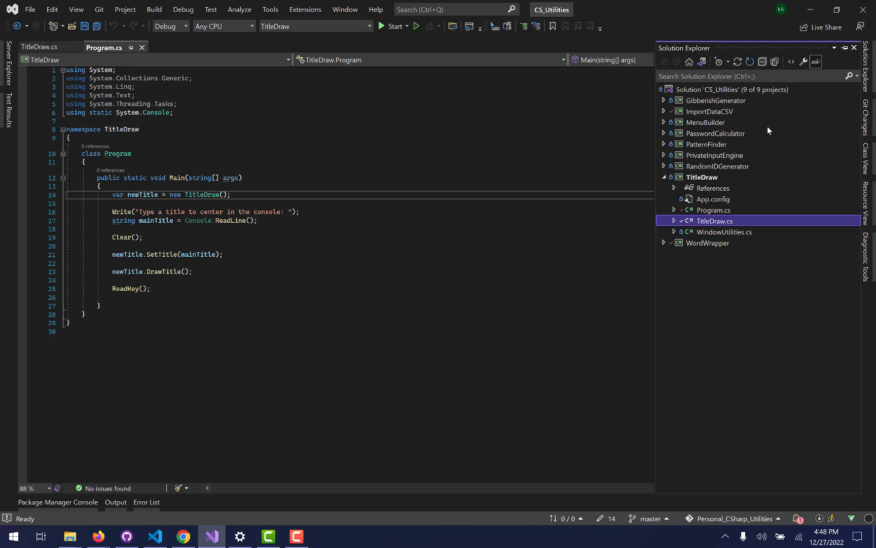
click(705, 122)
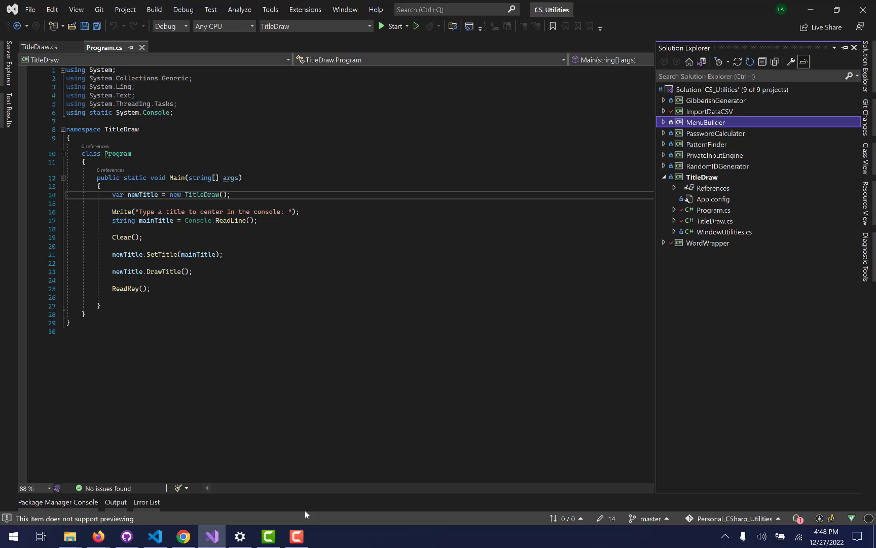
click(296, 536)
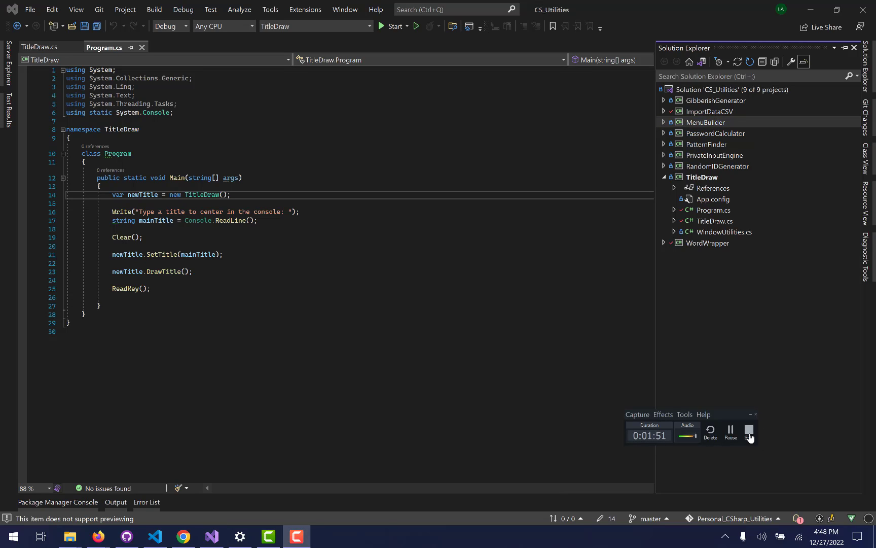